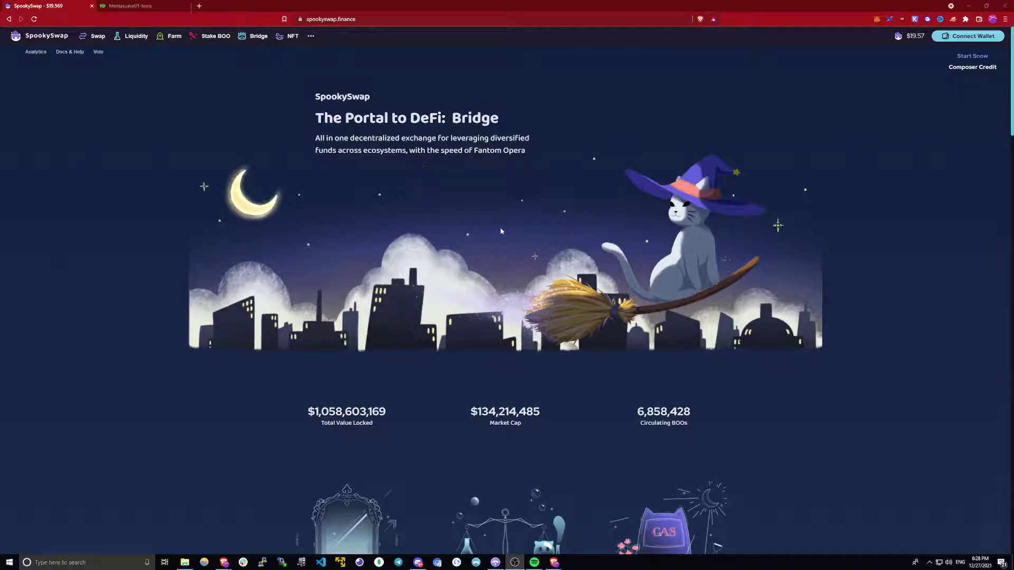
- Connect the MetaMask account to SpookySwap and decline switching to Fantom Opera
{"action": "left_click", "coordinate": [956, 37]}
{"action": "left_click", "coordinate": [525, 245]}
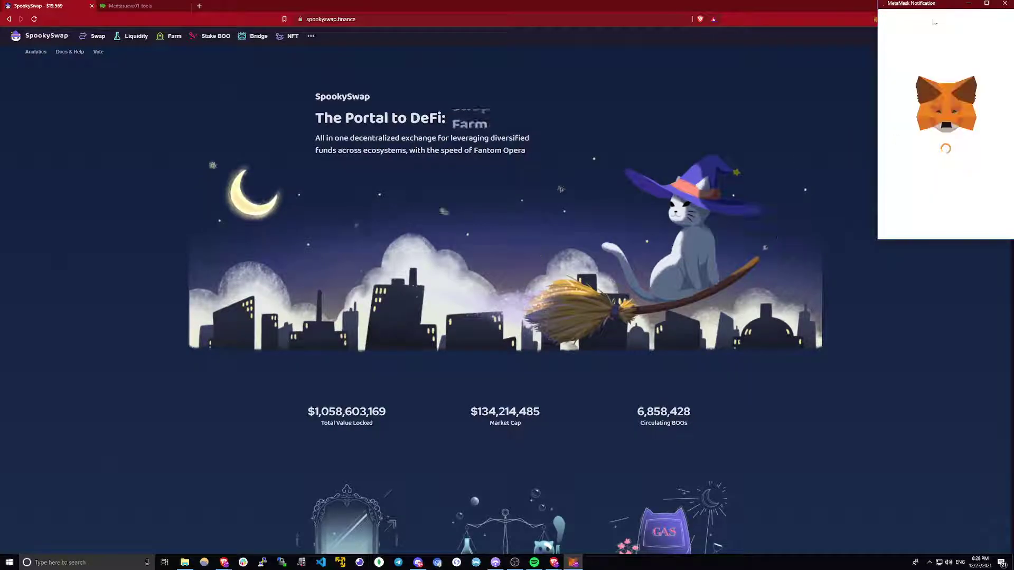
{"action": "left_click_drag", "start_coordinate": [918, 3], "coordinate": [554, 107]}
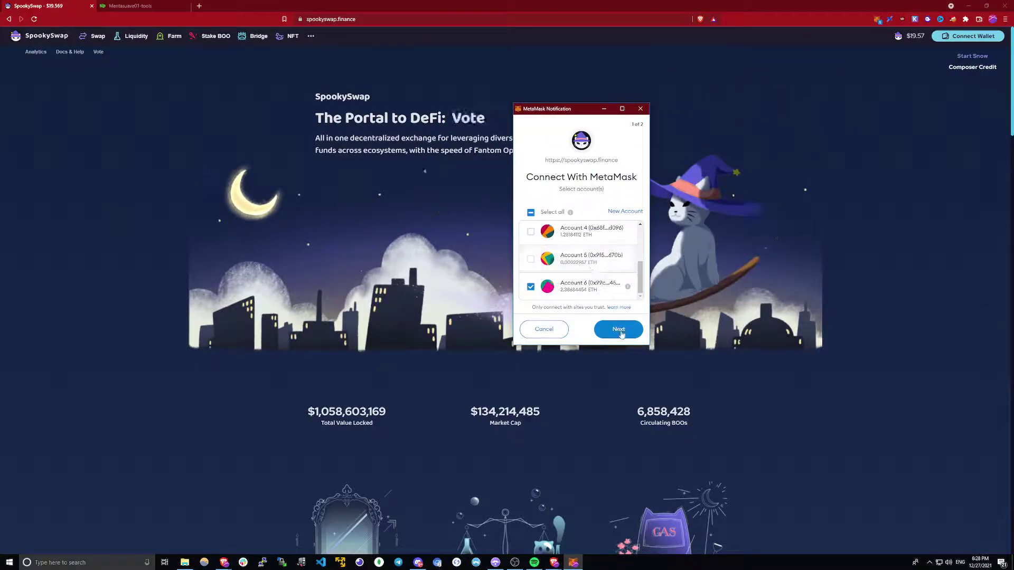
{"action": "left_click", "coordinate": [619, 330]}
{"action": "left_click", "coordinate": [621, 330]}
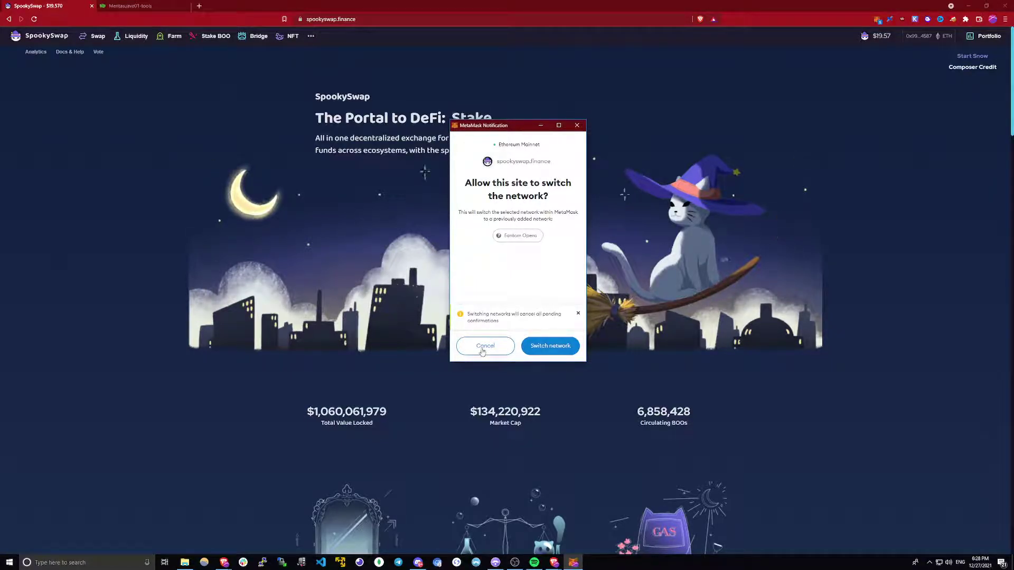
{"action": "left_click", "coordinate": [481, 350]}
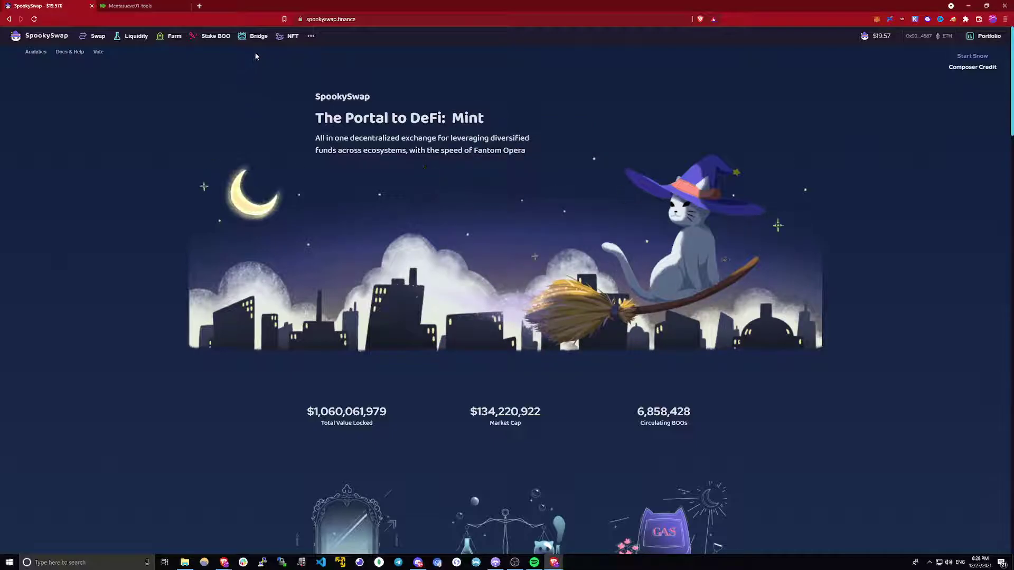
- Open the Bridge page with Ethereum kept as the source chain
{"action": "left_click", "coordinate": [254, 37]}
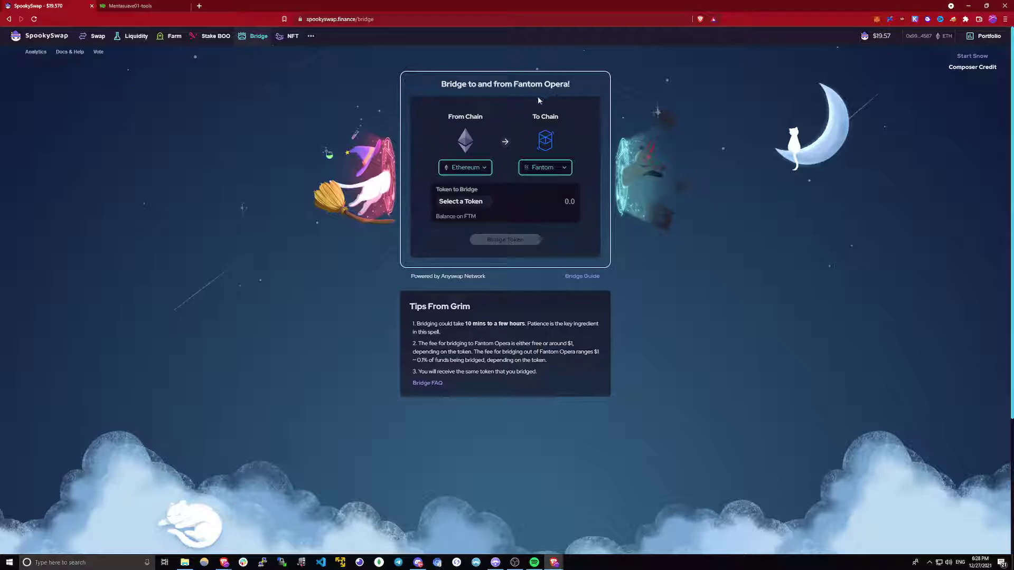
{"action": "left_click", "coordinate": [473, 173]}
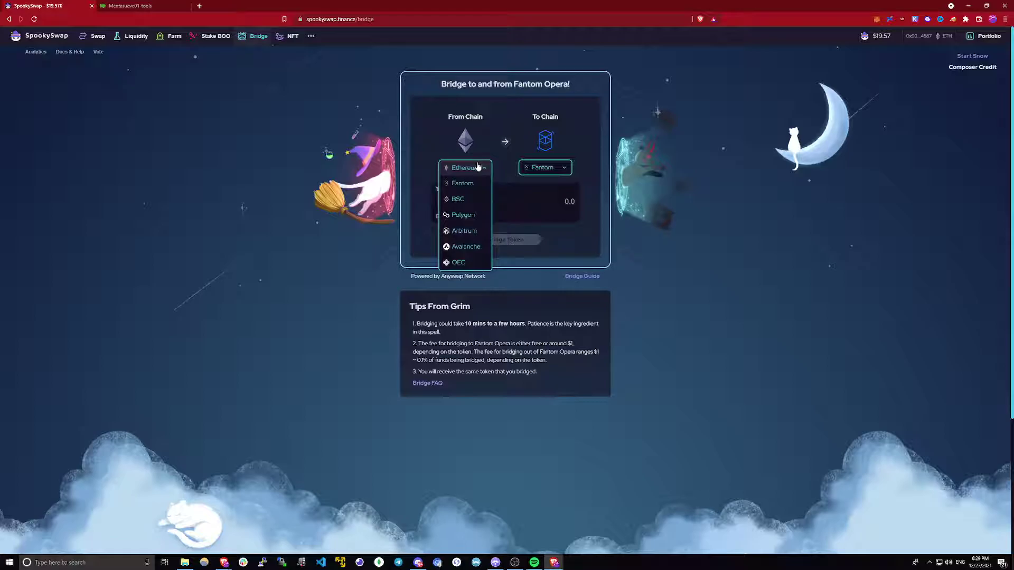
{"action": "left_click", "coordinate": [479, 168]}
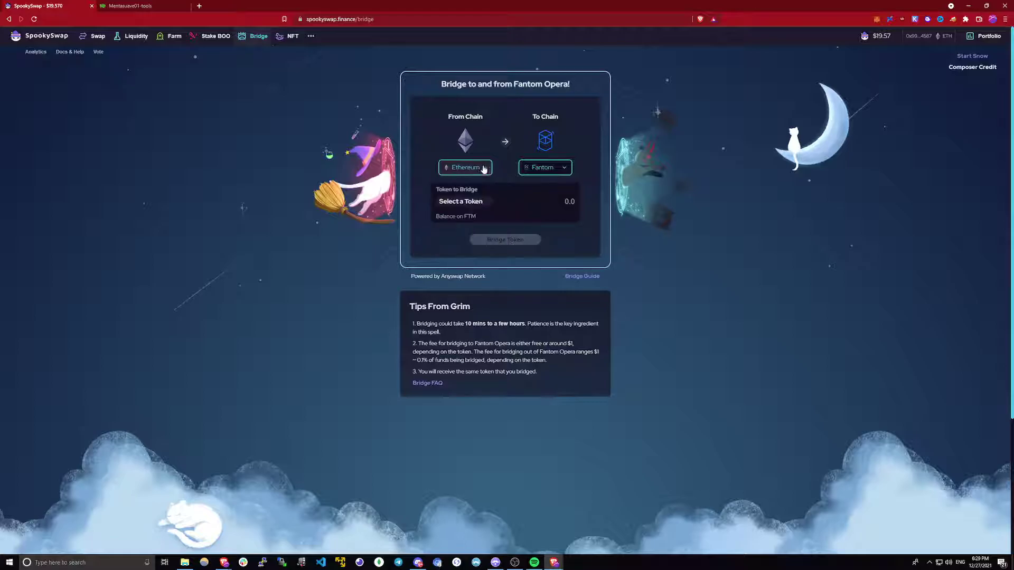
- Choose wETH as the bridge token and enter 0.1 as the amount
{"action": "left_click", "coordinate": [478, 205]}
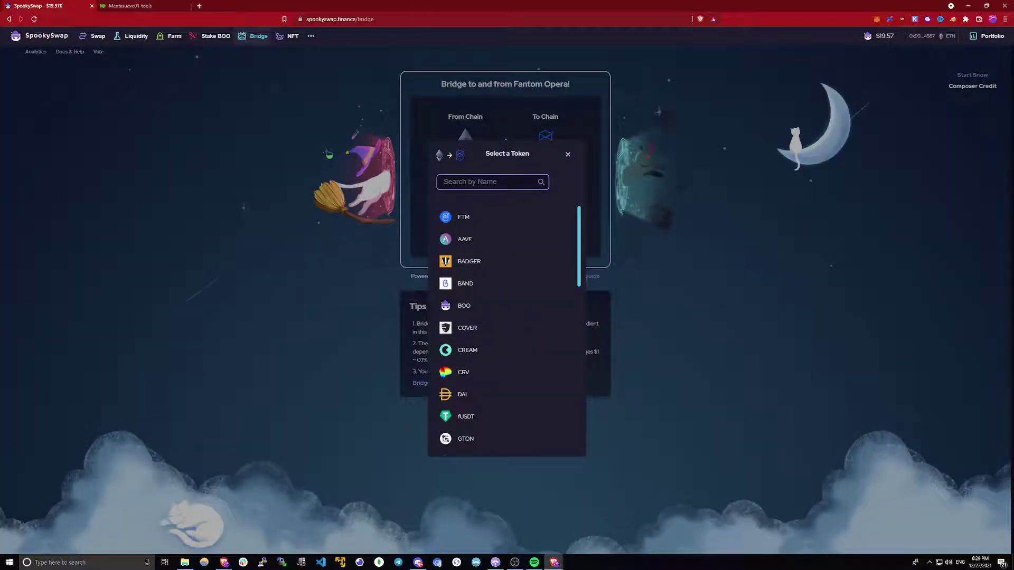
{"action": "type", "text": "weth"}
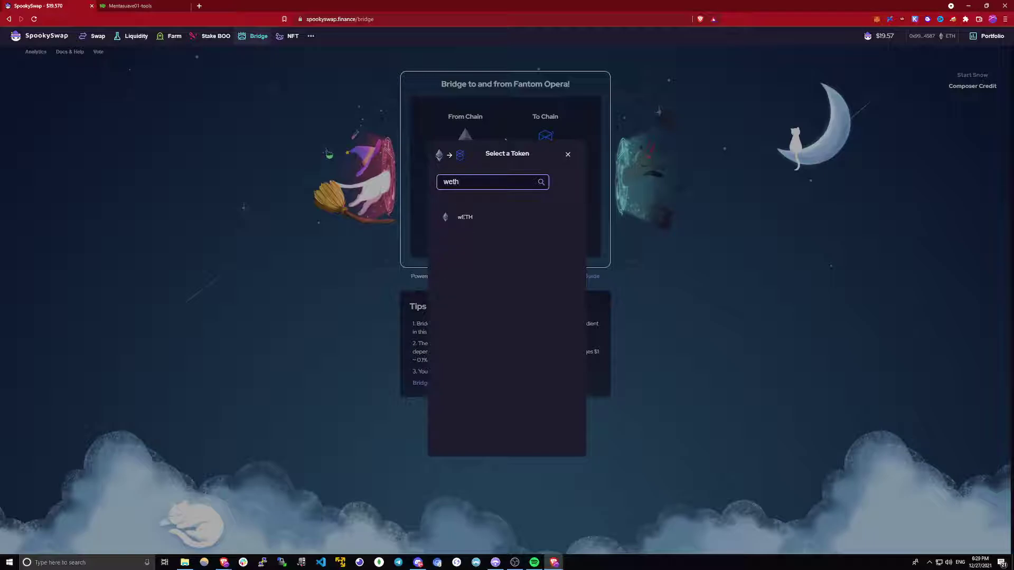
{"action": "left_click", "coordinate": [495, 216]}
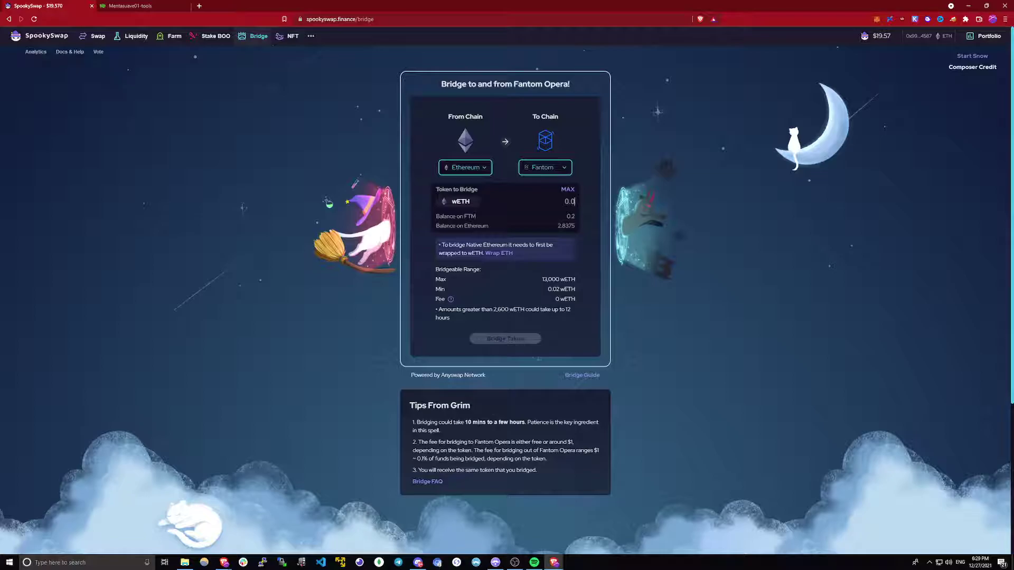
{"action": "type", "text": "0.1"}
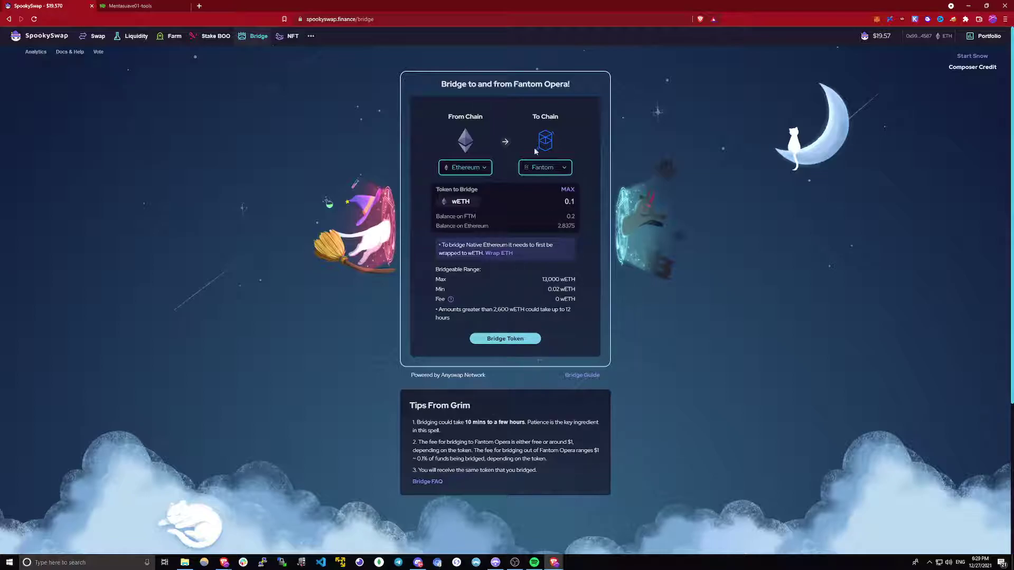
- Submit the 0.1 wETH bridge, setting MetaMask's max priority fee to 2.5 before confirming
{"action": "left_click", "coordinate": [534, 339]}
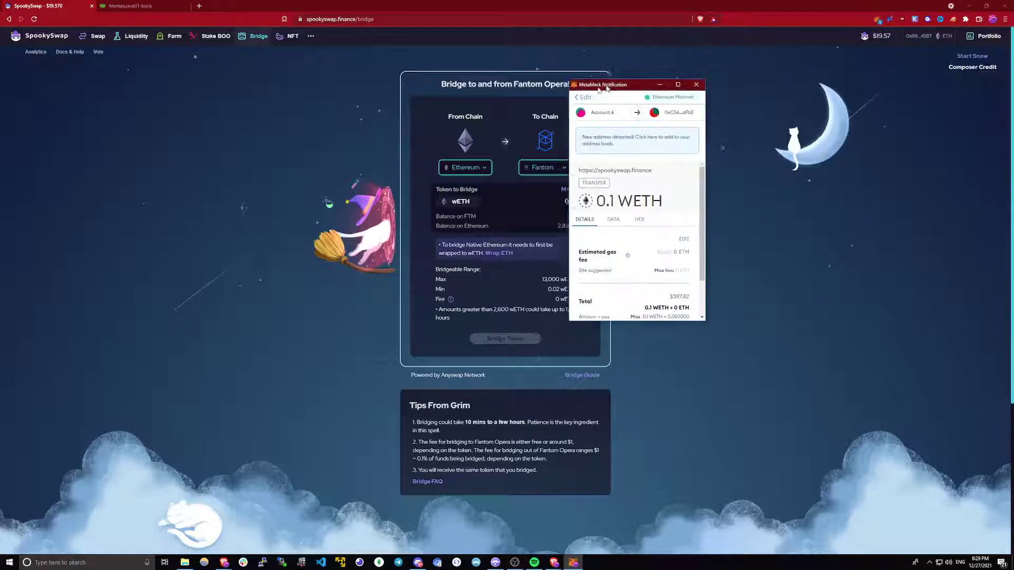
{"action": "scroll", "coordinate": [554, 244], "scroll_direction": "down", "scroll_amount": 2}
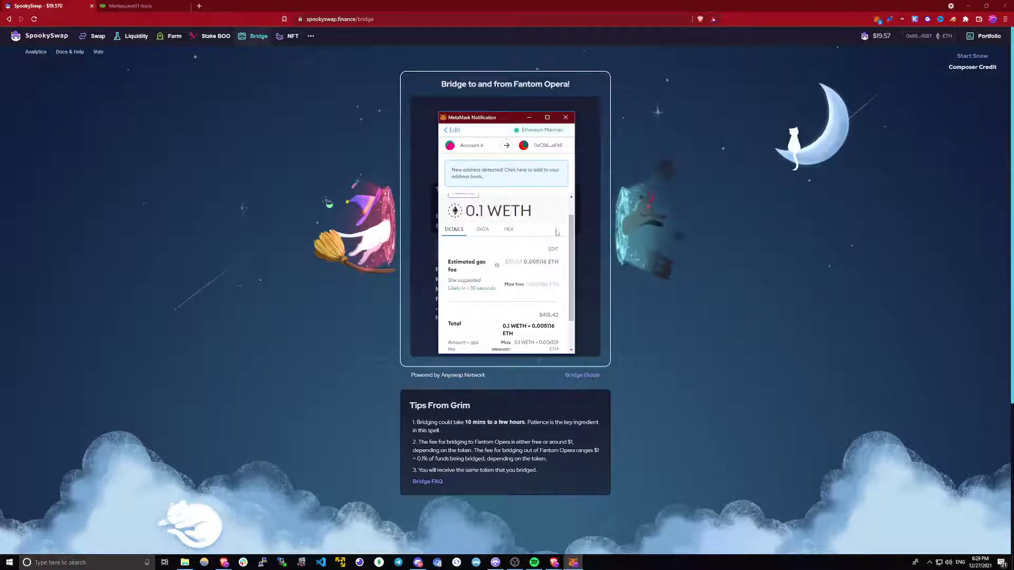
{"action": "scroll", "coordinate": [553, 241], "scroll_direction": "up", "scroll_amount": 1}
{"action": "left_click", "coordinate": [552, 250]}
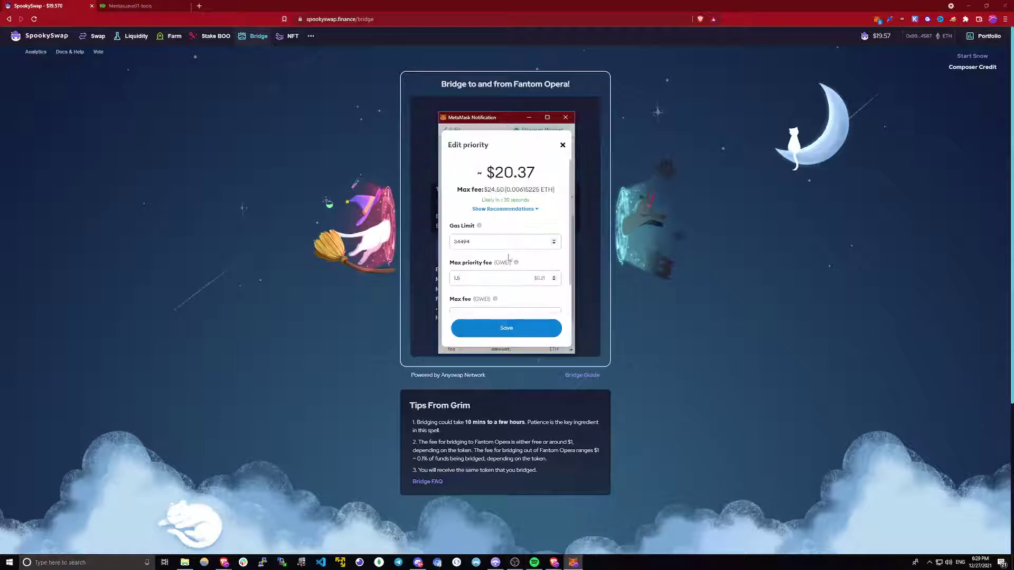
{"action": "scroll", "coordinate": [506, 248], "scroll_direction": "down", "scroll_amount": 1}
{"action": "left_click_drag", "start_coordinate": [475, 245], "coordinate": [420, 245]}
{"action": "type", "text": "2.5"}
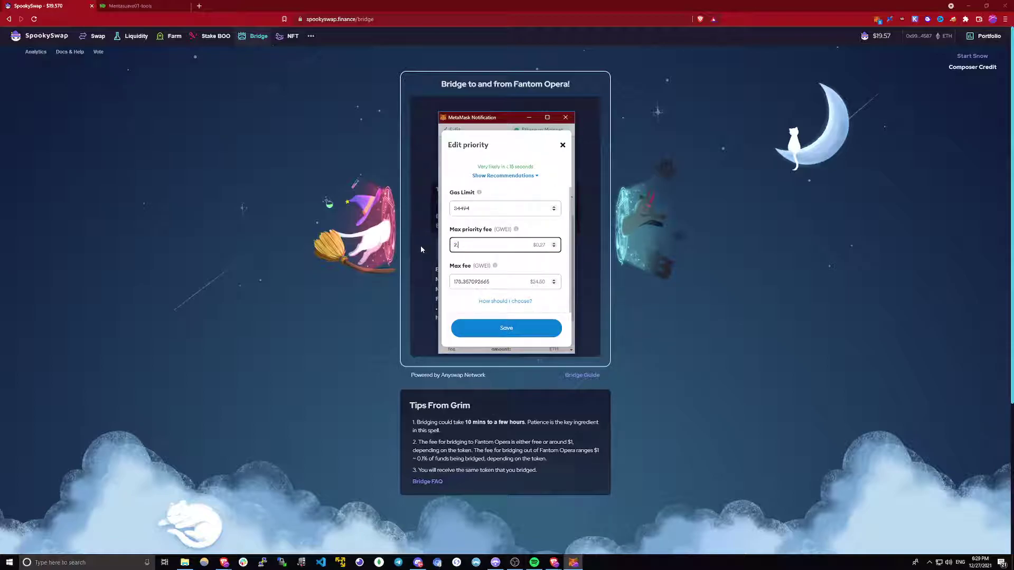
{"action": "left_click", "coordinate": [535, 326]}
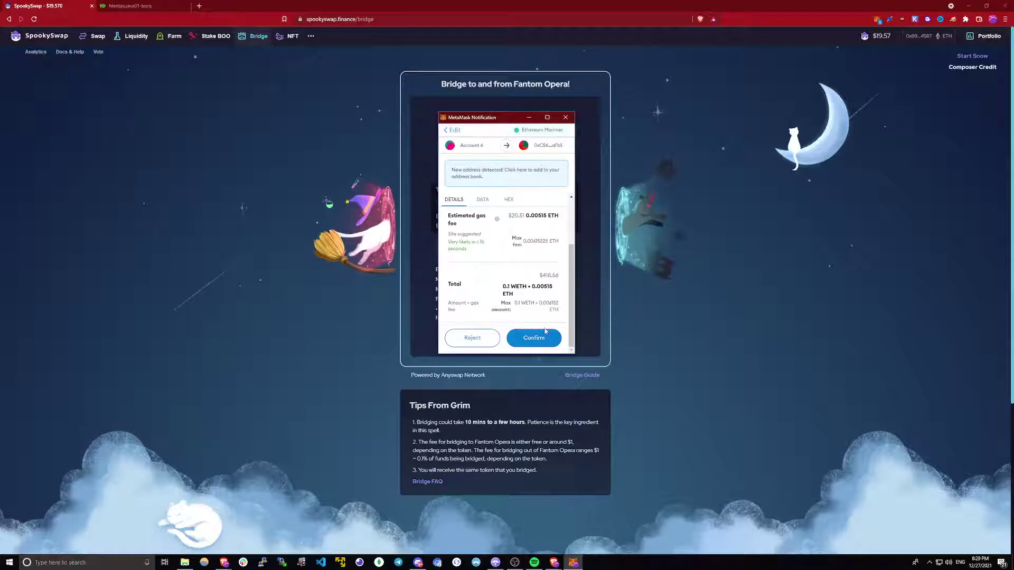
{"action": "left_click", "coordinate": [545, 340]}
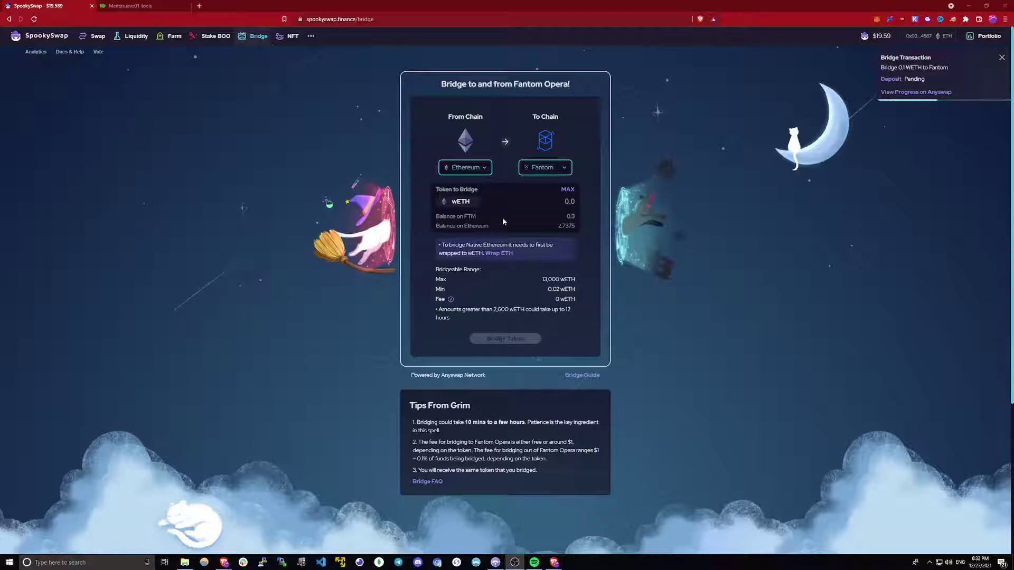
- Switch to the Mentasuave01-tools tab showing the Bridge Faucet page
{"action": "key", "text": "alt+Tab"}
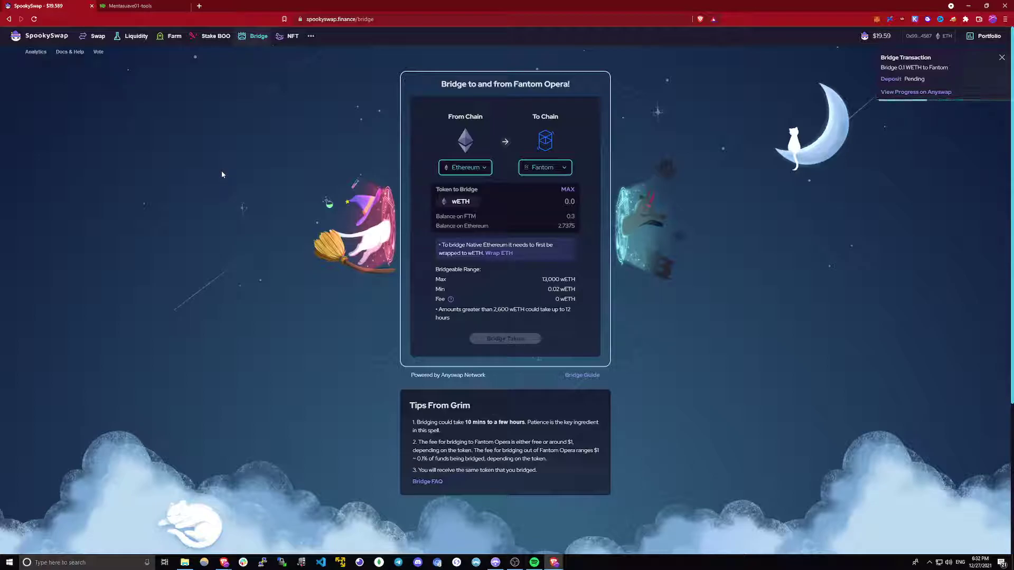
{"action": "left_click", "coordinate": [174, 6]}
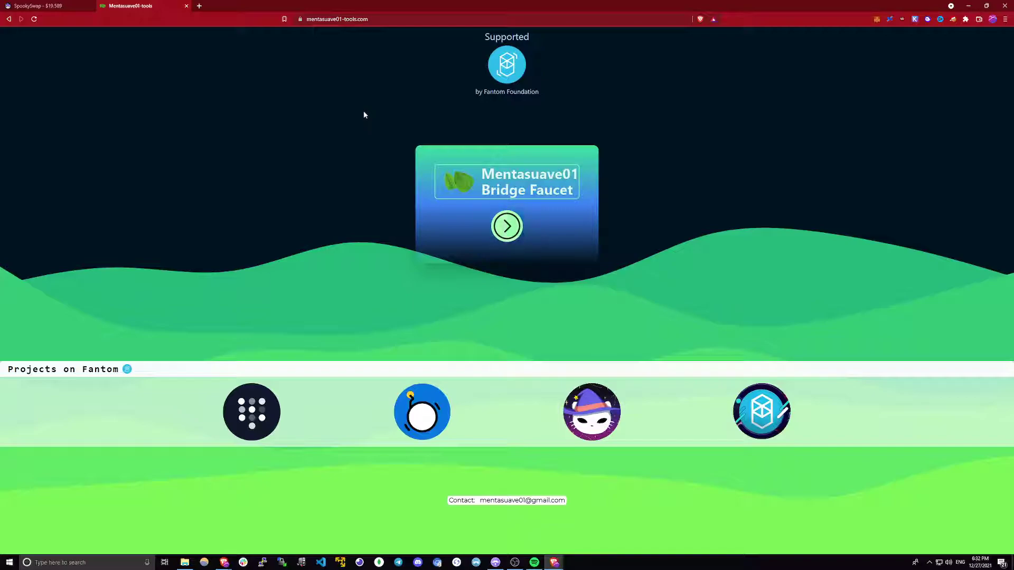
- Check the SpookySwap tab, then reveal the faucet card's pre-requisites on Mentasuave01-tools
{"action": "left_click", "coordinate": [48, 6]}
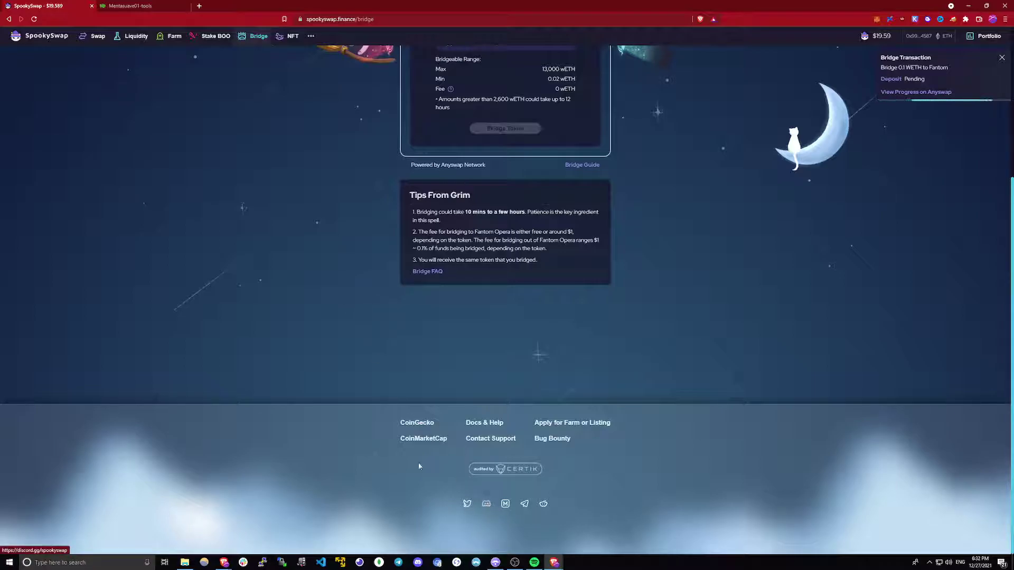
{"action": "scroll", "coordinate": [418, 466], "scroll_direction": "up", "scroll_amount": 4}
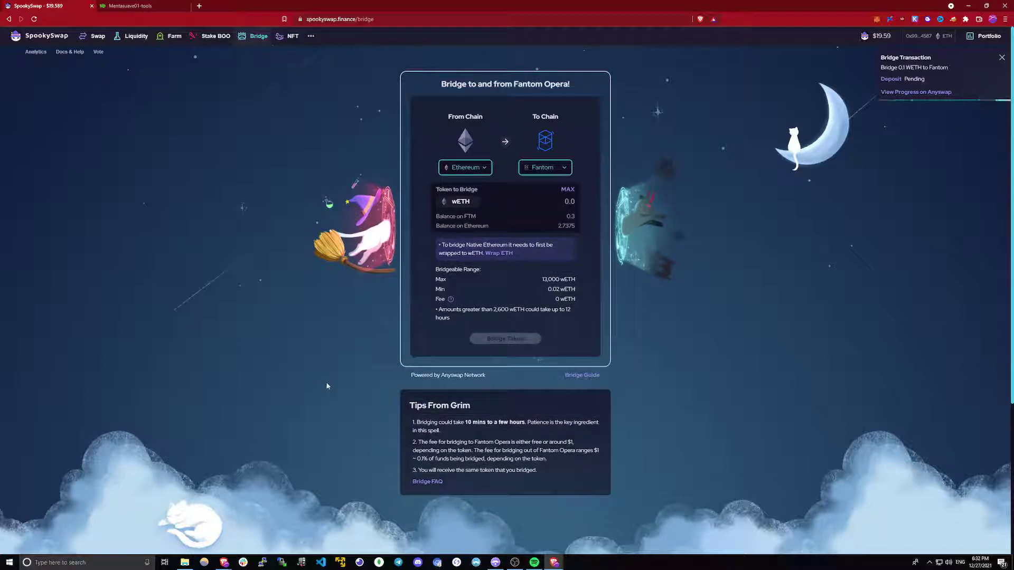
{"action": "left_click", "coordinate": [130, 6]}
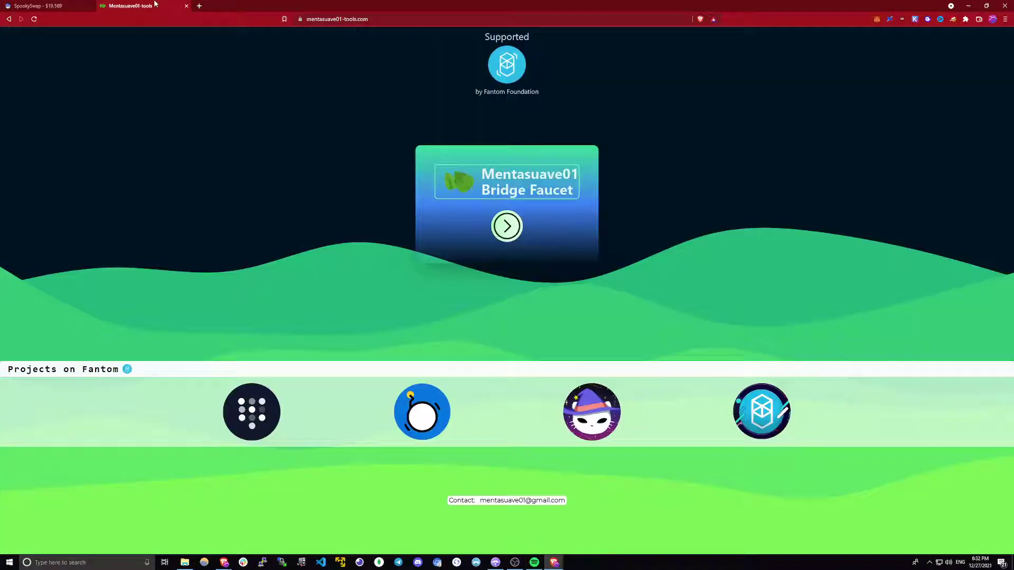
{"action": "left_click", "coordinate": [508, 230]}
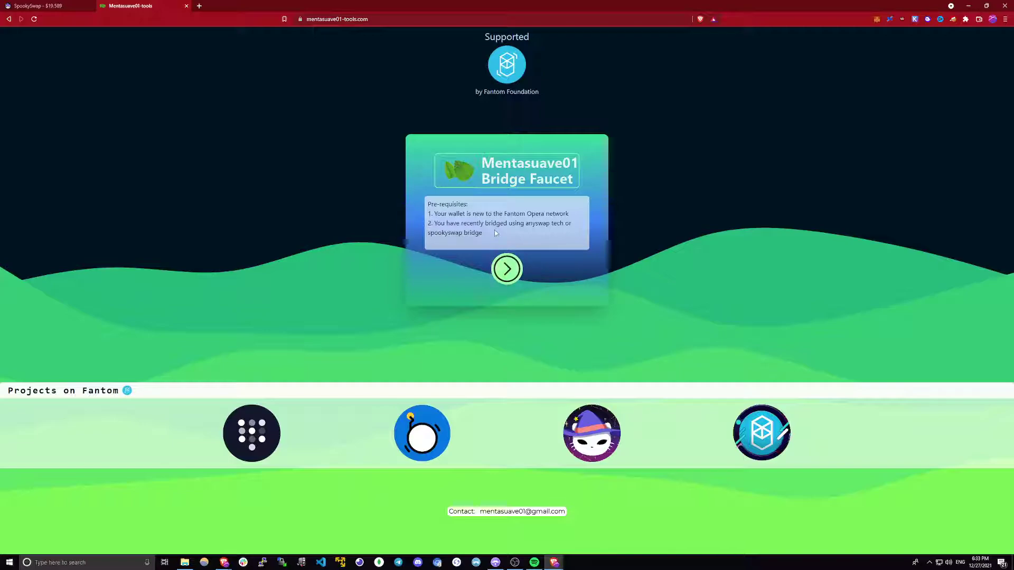
- Advance through the faucet's instruction notices to the wallet address form
{"action": "left_click", "coordinate": [509, 268]}
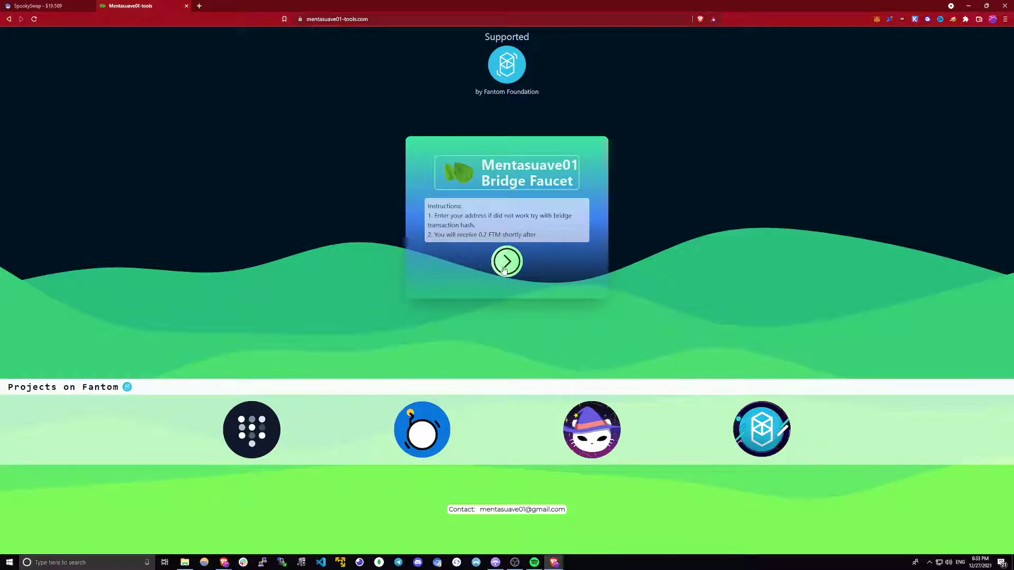
{"action": "left_click", "coordinate": [511, 267]}
{"action": "left_click", "coordinate": [509, 270]}
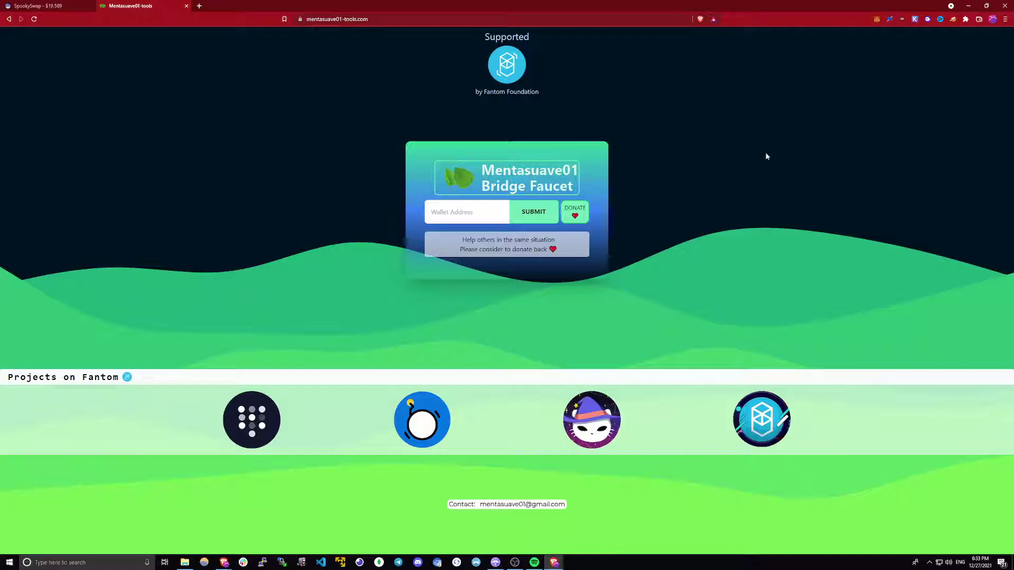
- Copy the MetaMask account address and paste it into the Wallet Address field
{"action": "left_click", "coordinate": [876, 19]}
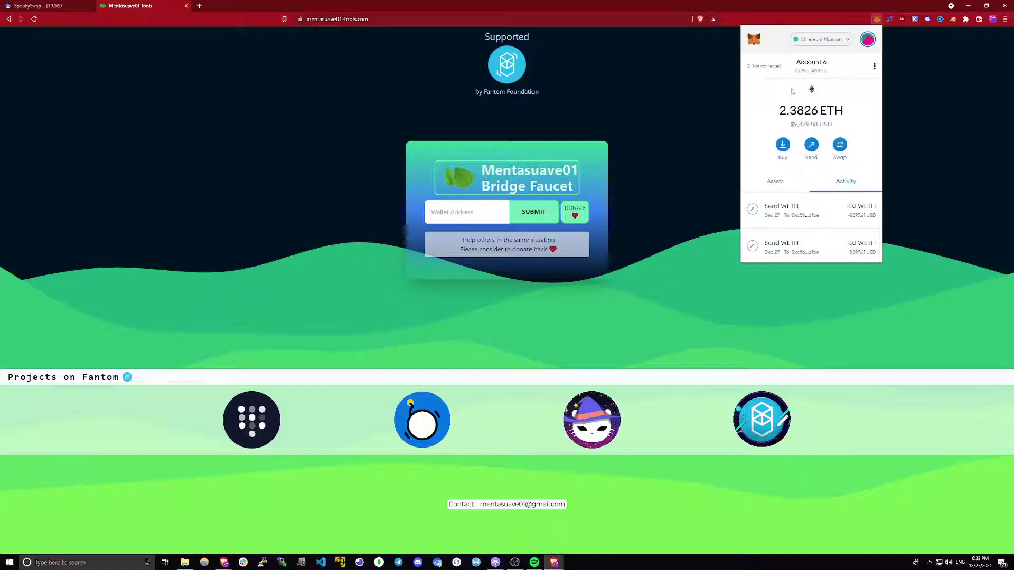
{"action": "left_click", "coordinate": [806, 82]}
{"action": "left_click", "coordinate": [485, 217]}
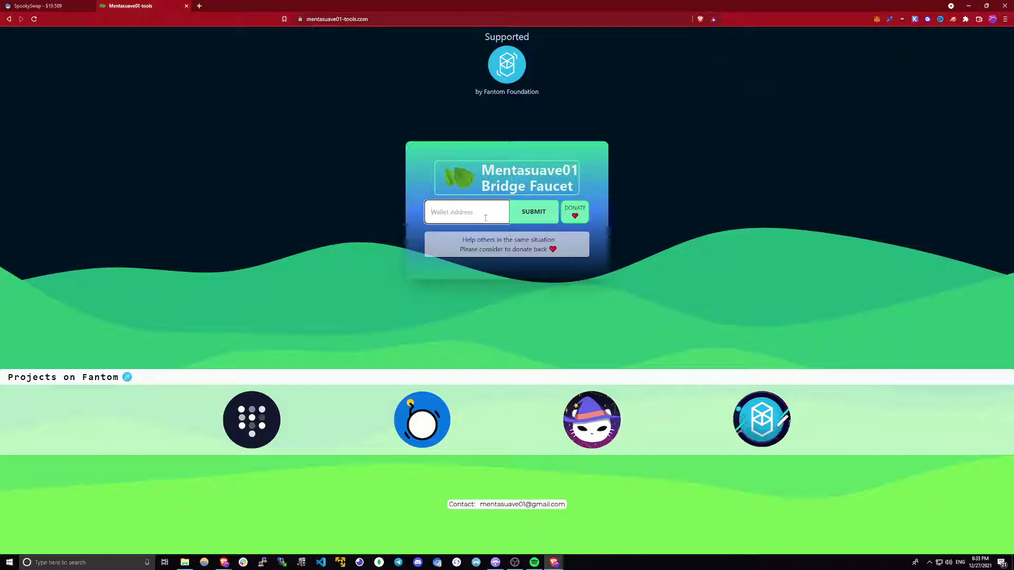
{"action": "key", "text": "ctrl+v"}
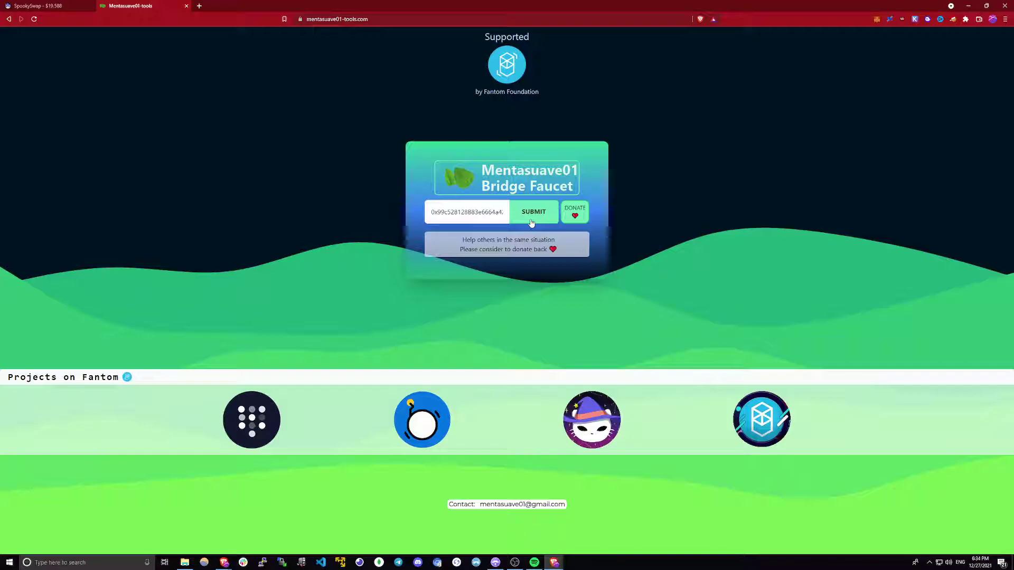
- Return to the SpookySwap tab and scroll the bridge page to view the pending deposit
{"action": "key", "text": "ctrl+shift+Tab"}
{"action": "scroll", "coordinate": [405, 281], "scroll_direction": "down", "scroll_amount": 5}
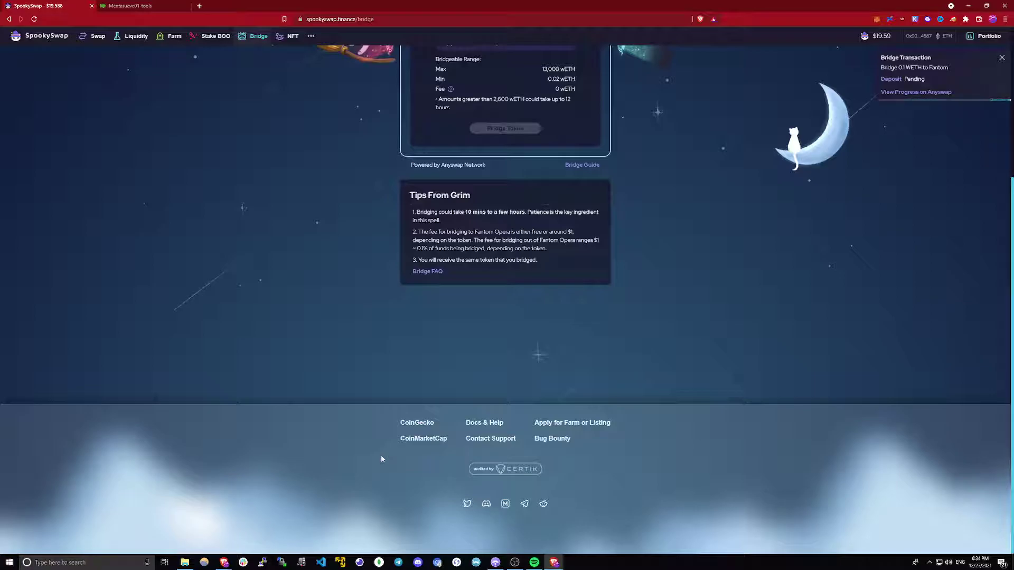
{"action": "scroll", "coordinate": [381, 455], "scroll_direction": "up", "scroll_amount": 1}
{"action": "scroll", "coordinate": [382, 458], "scroll_direction": "up", "scroll_amount": 3}
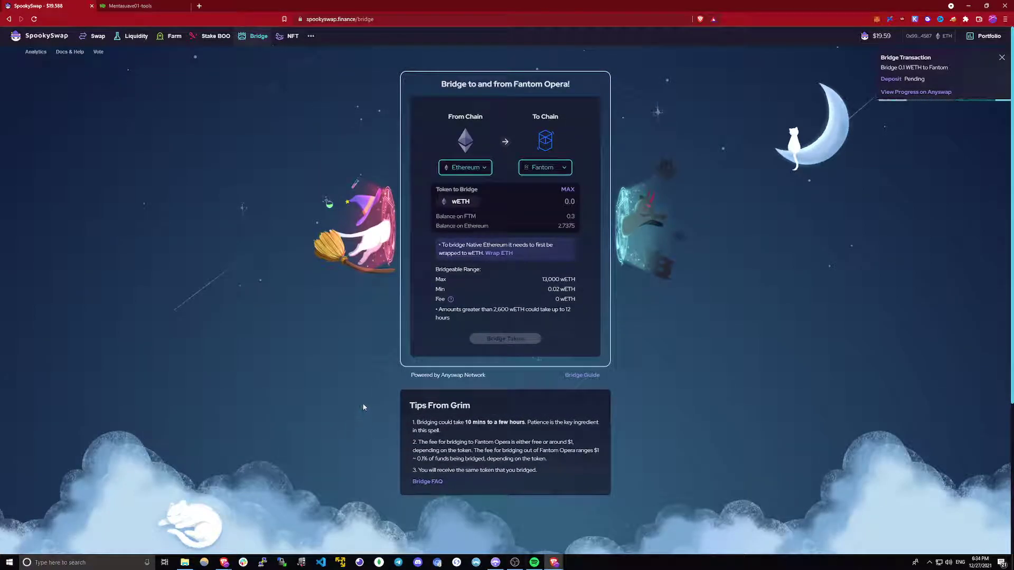